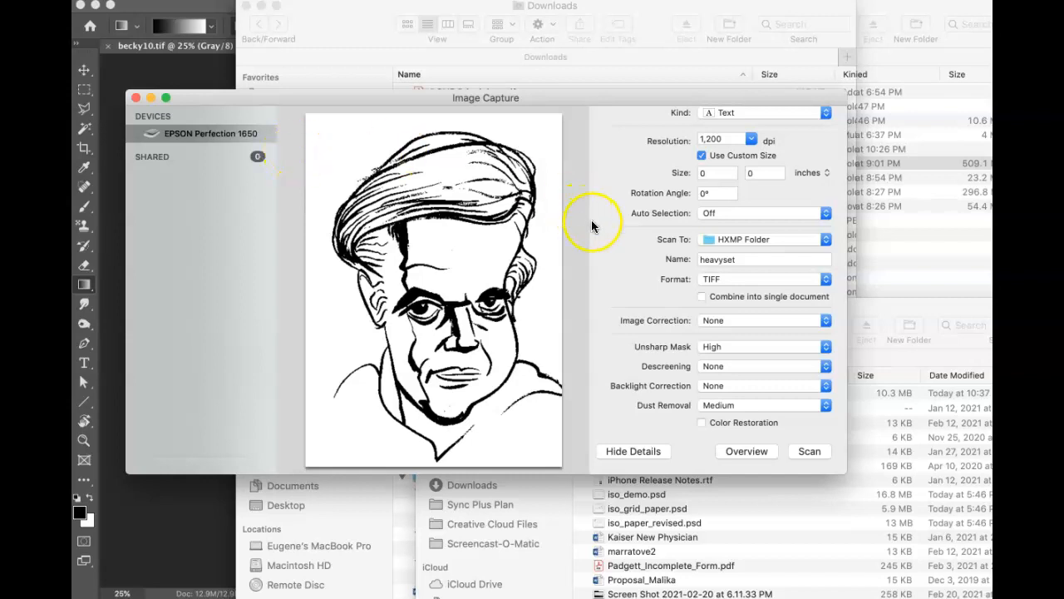
Keep the scan kind set to Text and change the scan destination to the Desktop
scroll(669, 200, up, 2)
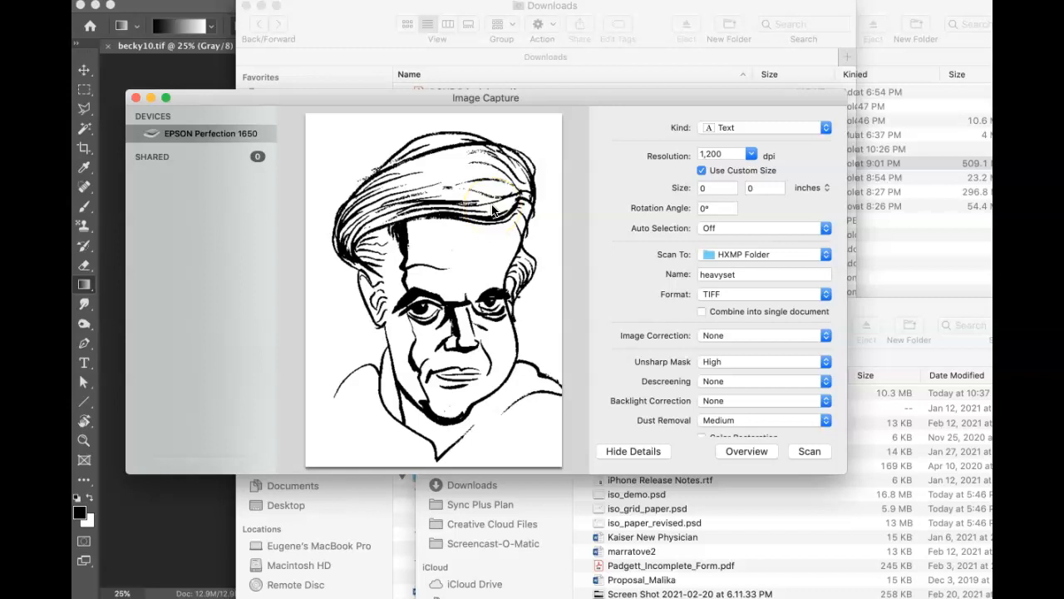
click(774, 127)
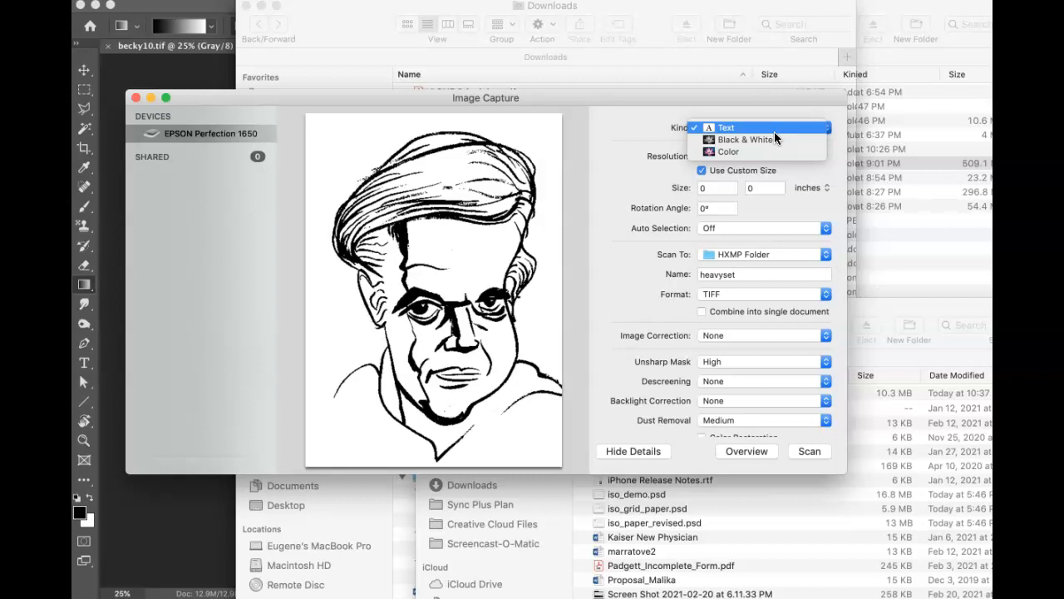
click(774, 132)
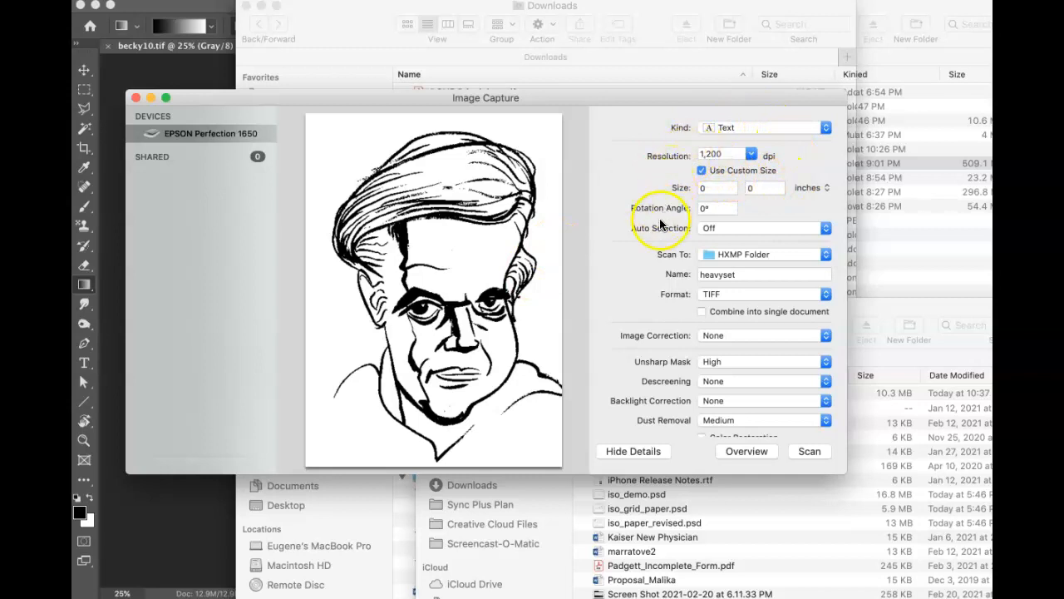
click(717, 255)
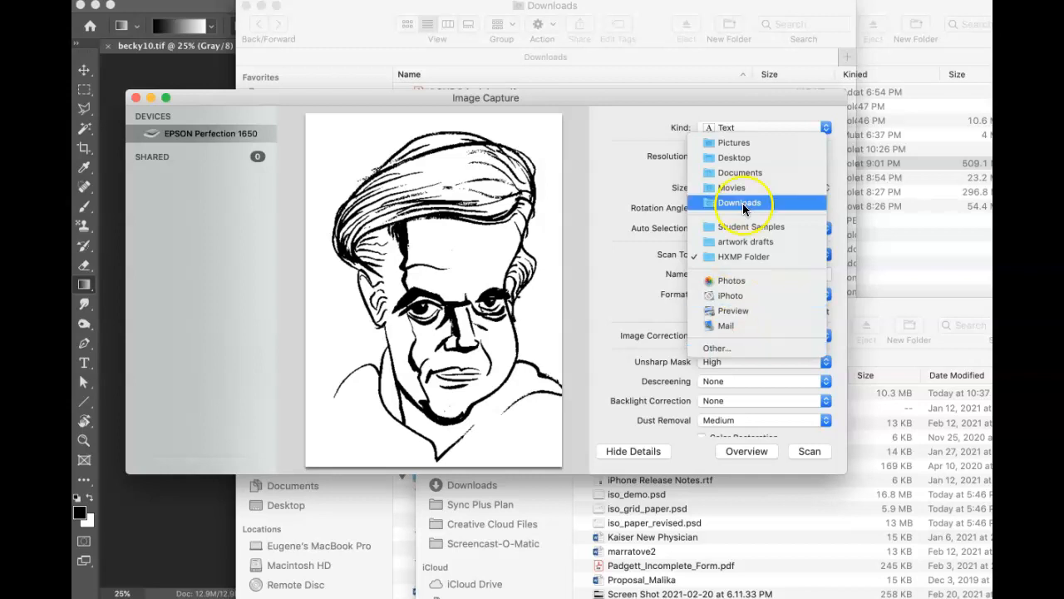
click(746, 156)
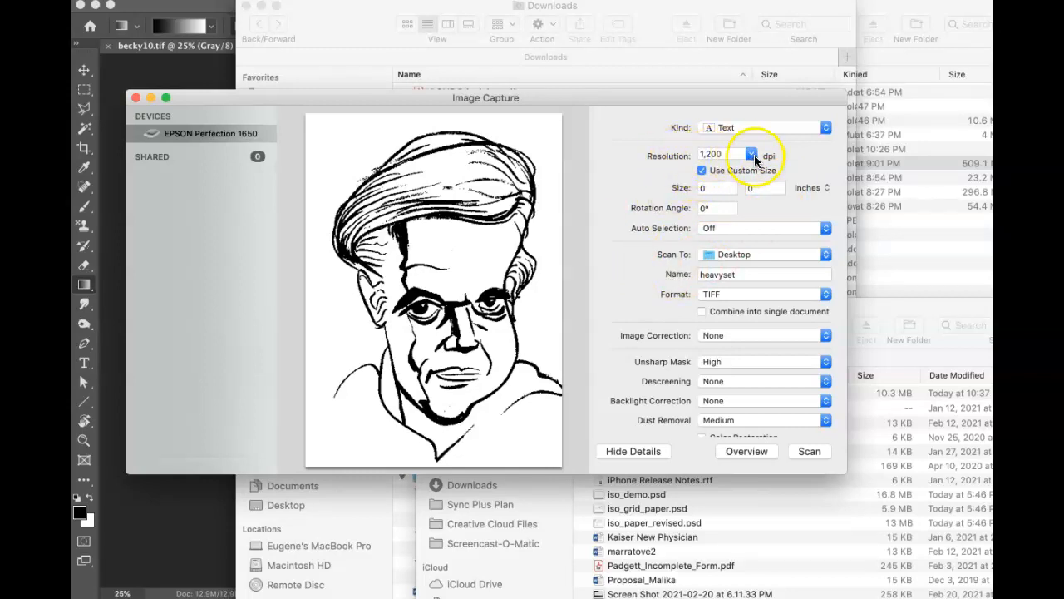
Frame the portrait drawing with a scan selection of about 7.93 by 11.54 inches
drag(561, 121, 311, 446)
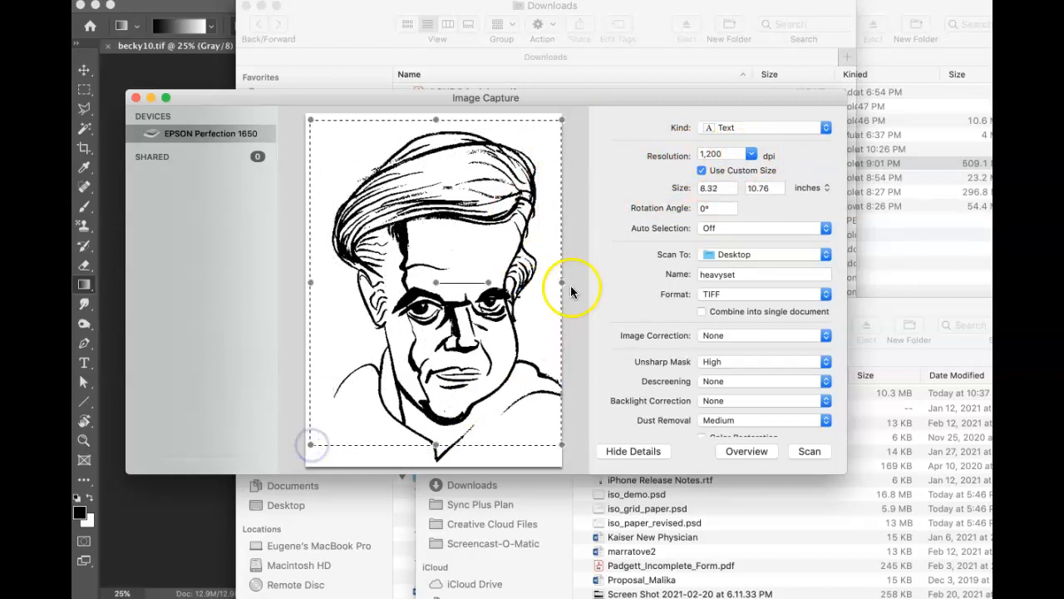
drag(560, 284, 554, 283)
drag(432, 445, 431, 468)
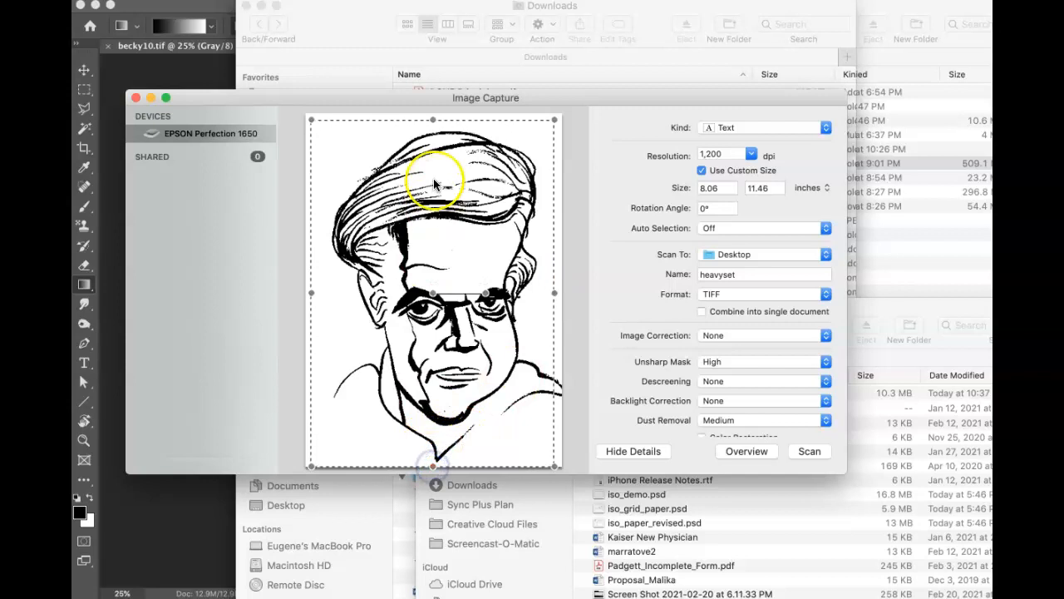
drag(311, 120, 315, 121)
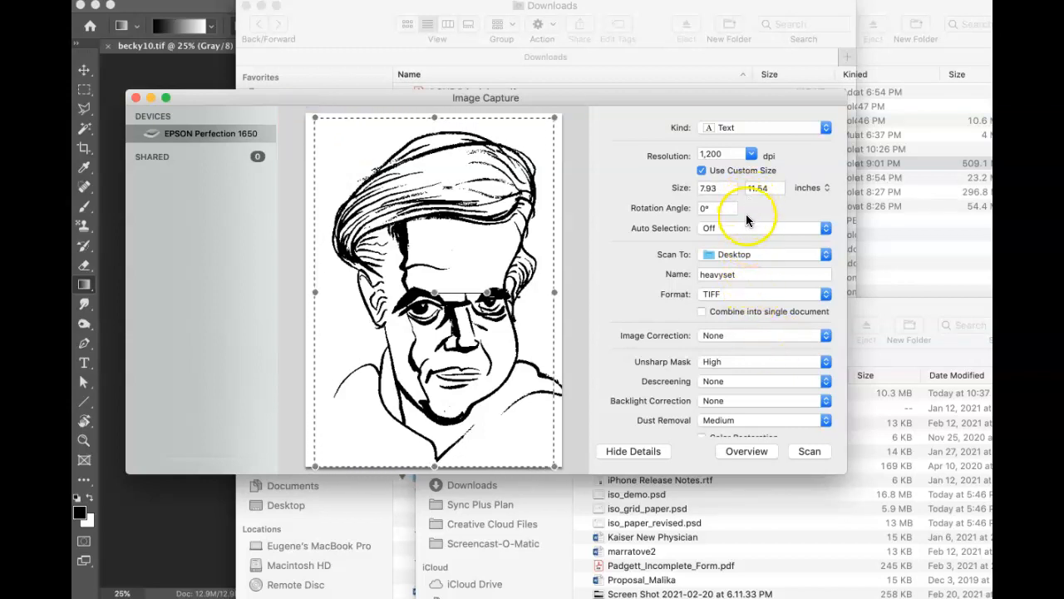
Name the scan giger_line and keep TIFF as its file format
click(748, 274)
double_click(748, 273)
text(g)
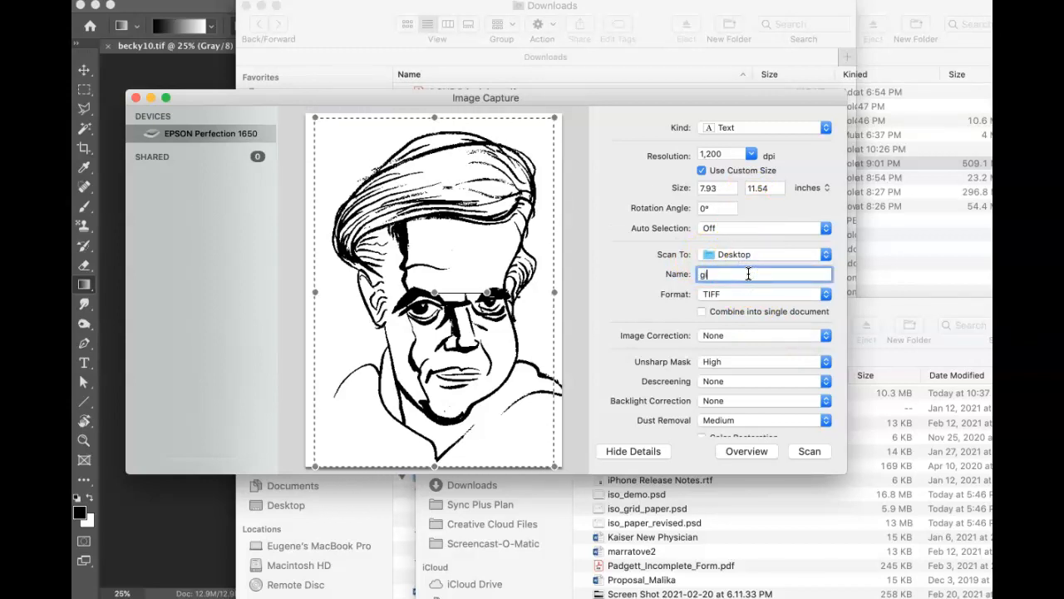
text(iger_line)
click(729, 295)
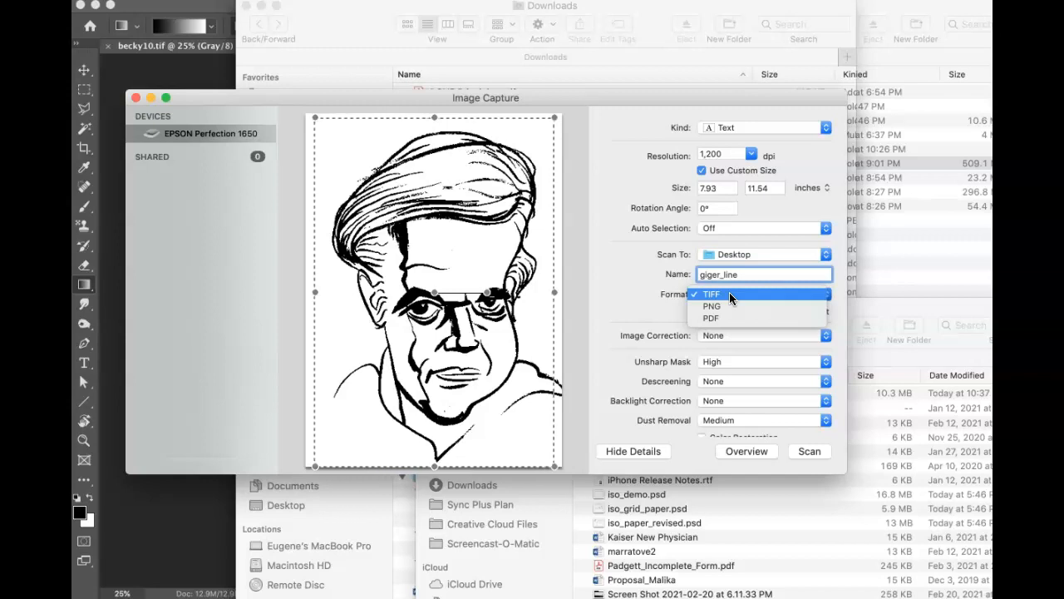
click(755, 131)
Preview the drawing with the Color kind, look at its file format choices, and return to Text
click(757, 129)
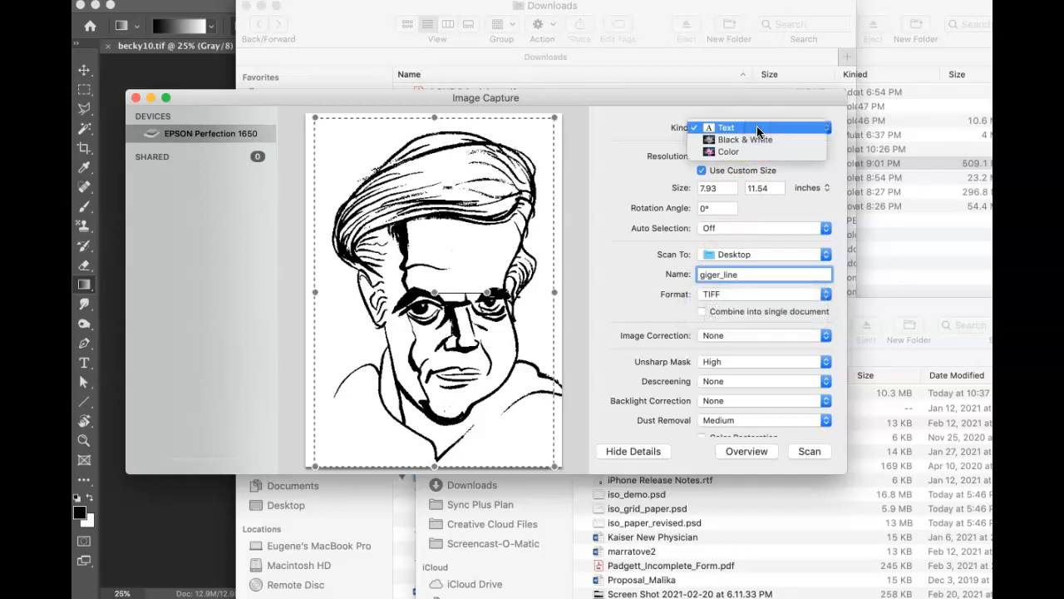
click(757, 152)
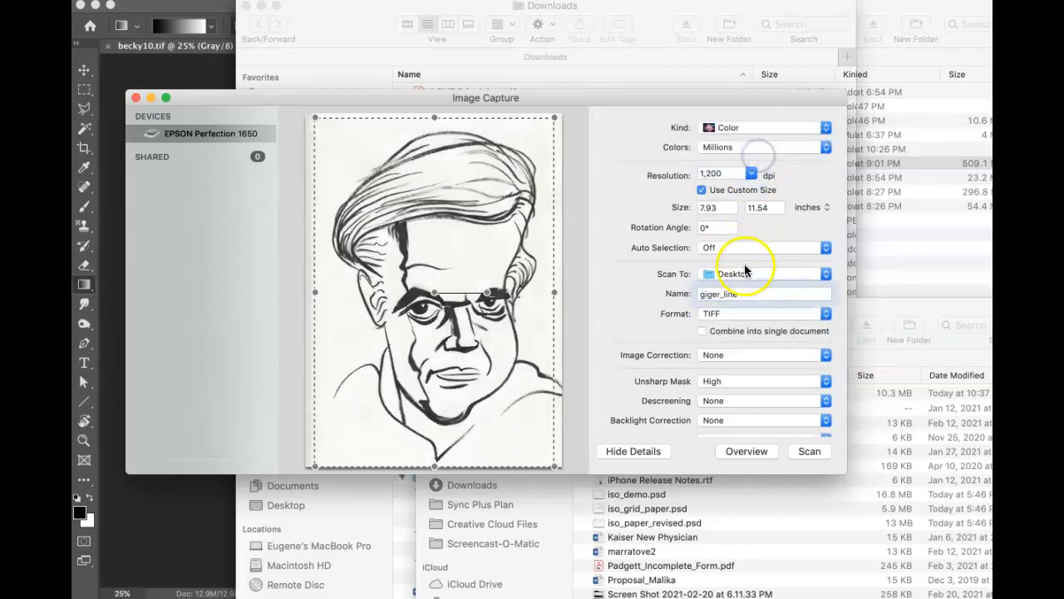
click(736, 311)
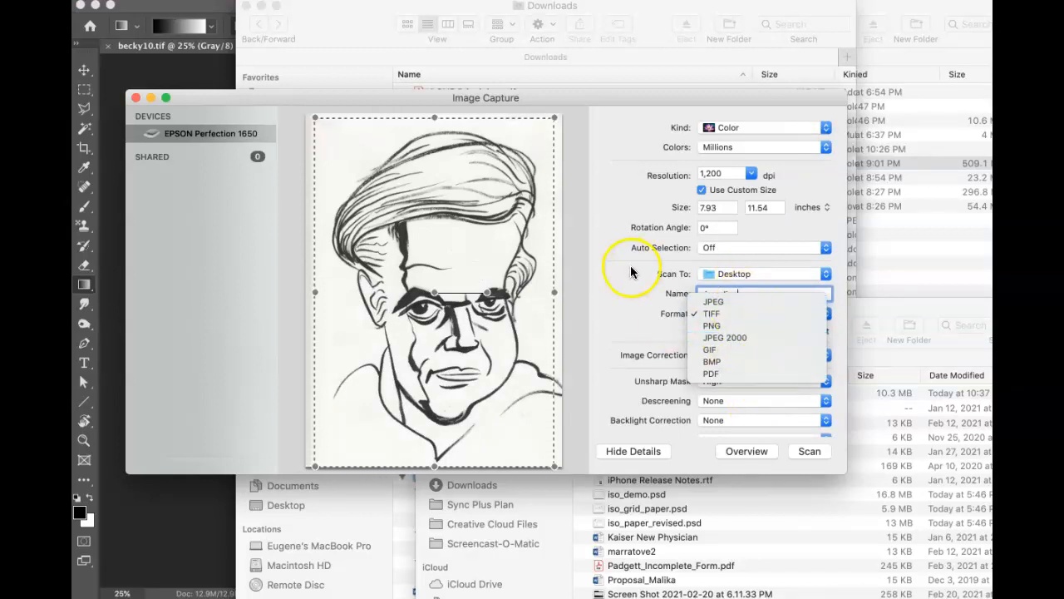
click(628, 319)
click(729, 127)
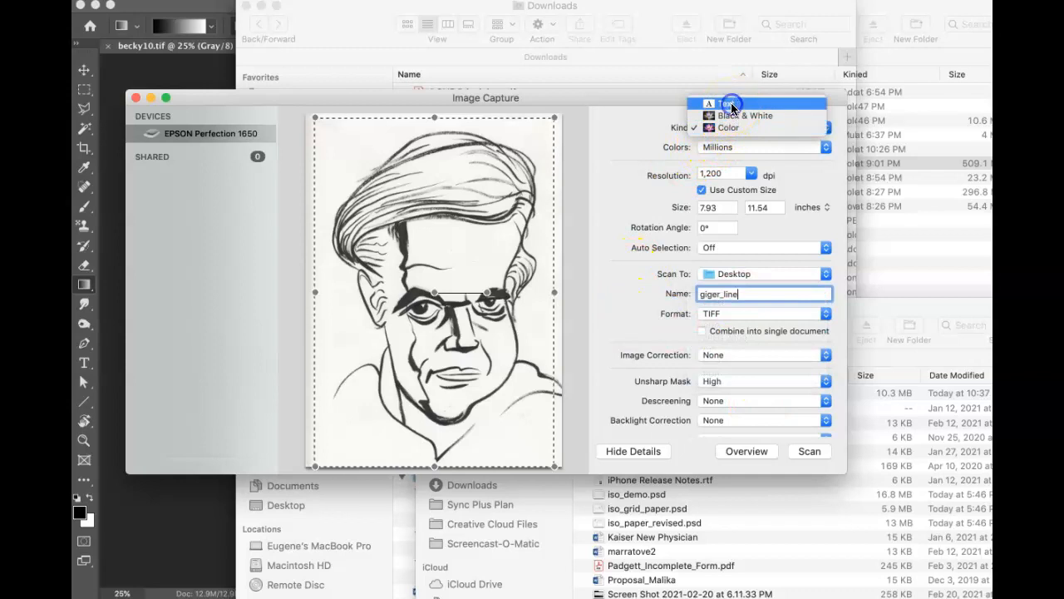
click(731, 102)
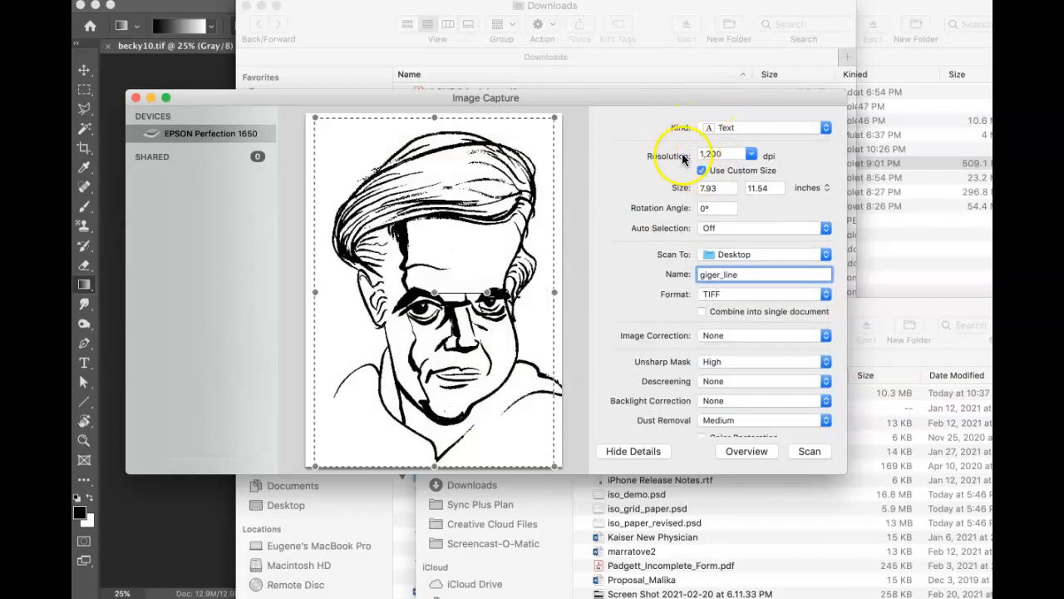
Preview the drawing with the Black & White kind, look at its grays choices, and return to Text
click(731, 126)
click(737, 139)
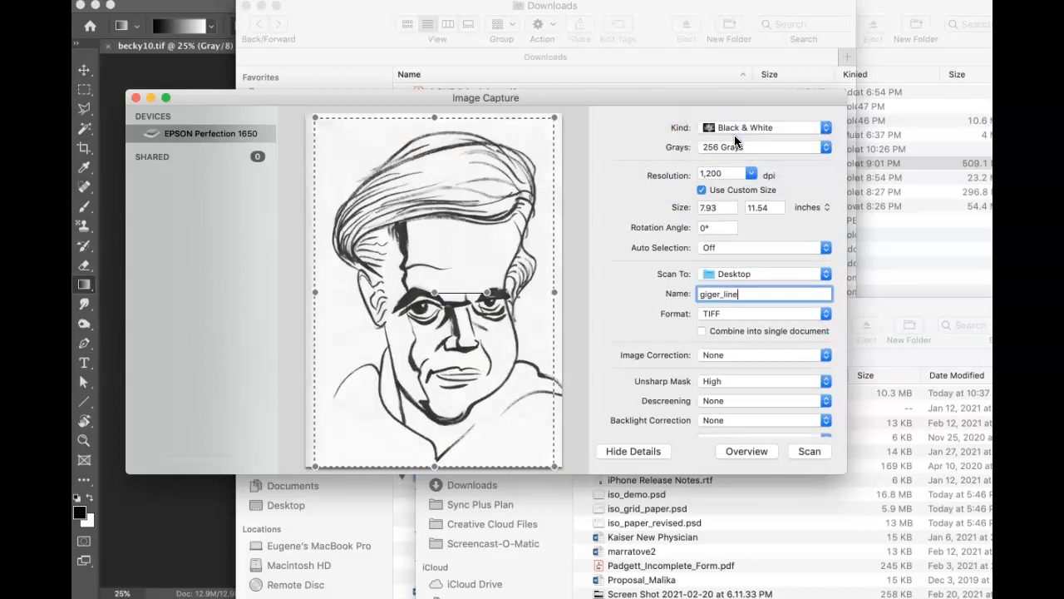
click(738, 147)
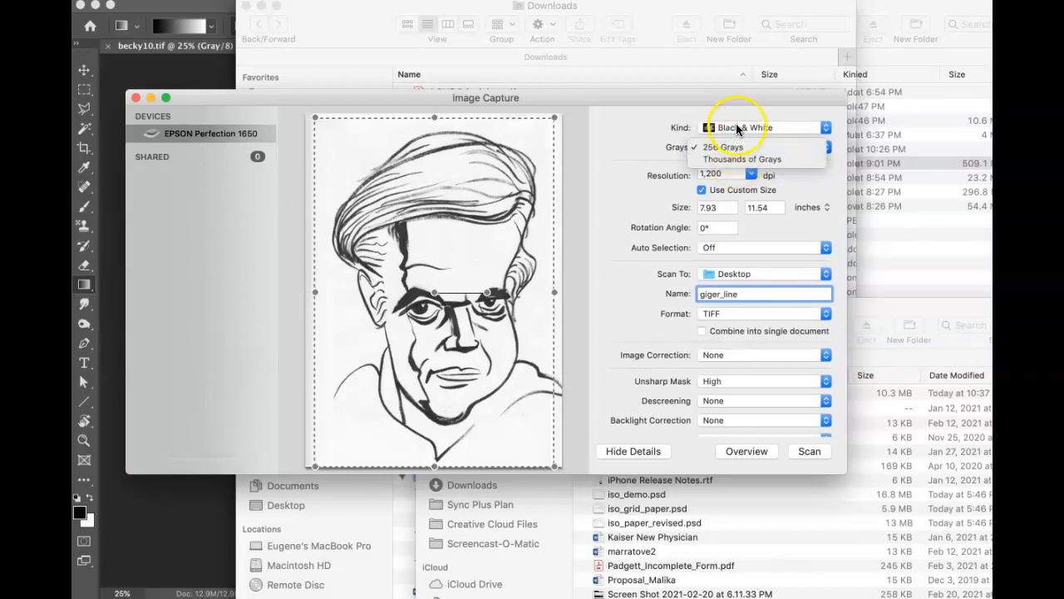
click(736, 123)
click(736, 125)
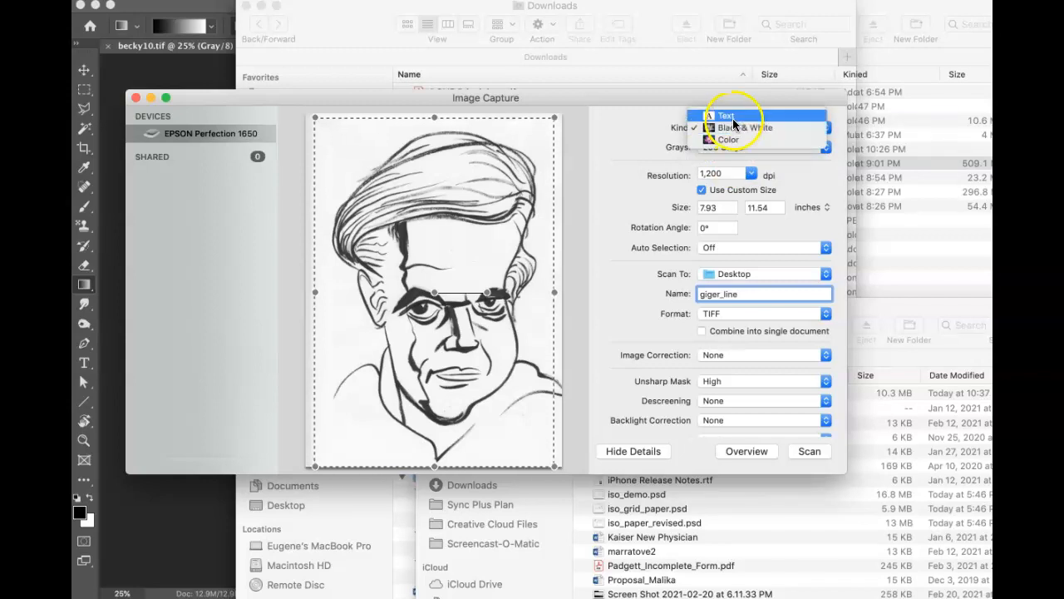
click(734, 120)
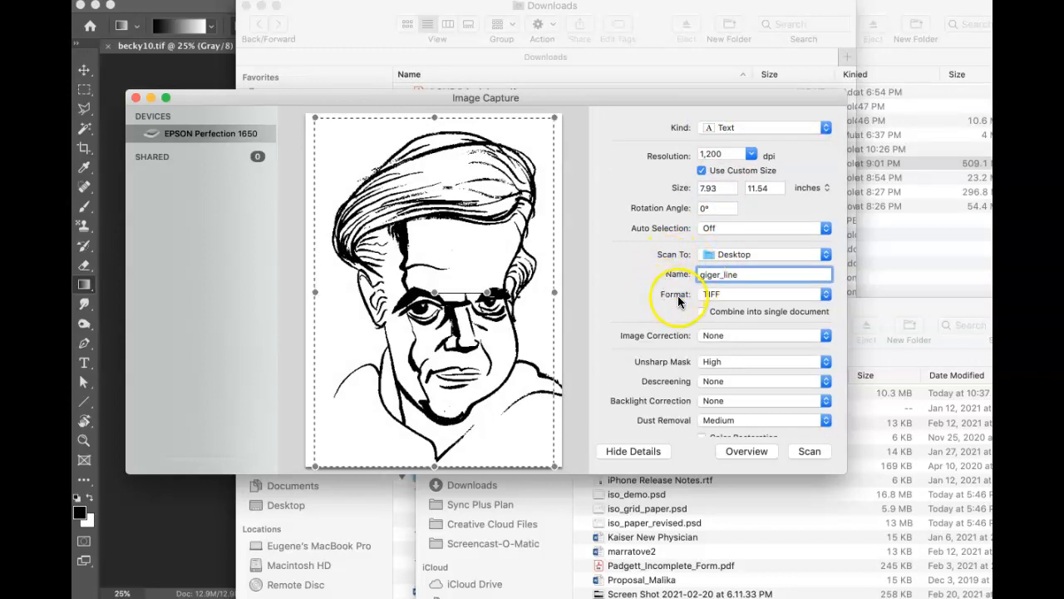
Set the image correction to Manual and lower the threshold to about the middle of its range
click(708, 337)
click(717, 344)
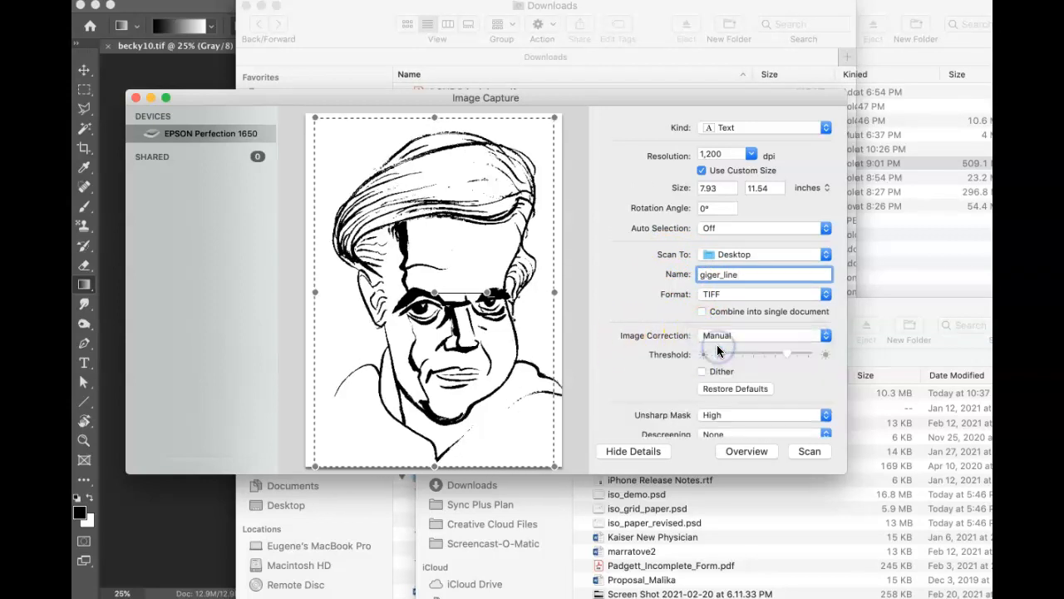
click(788, 353)
mouse_move(788, 352)
mouse_down()
mouse_move(719, 353)
mouse_move(775, 354)
mouse_up()
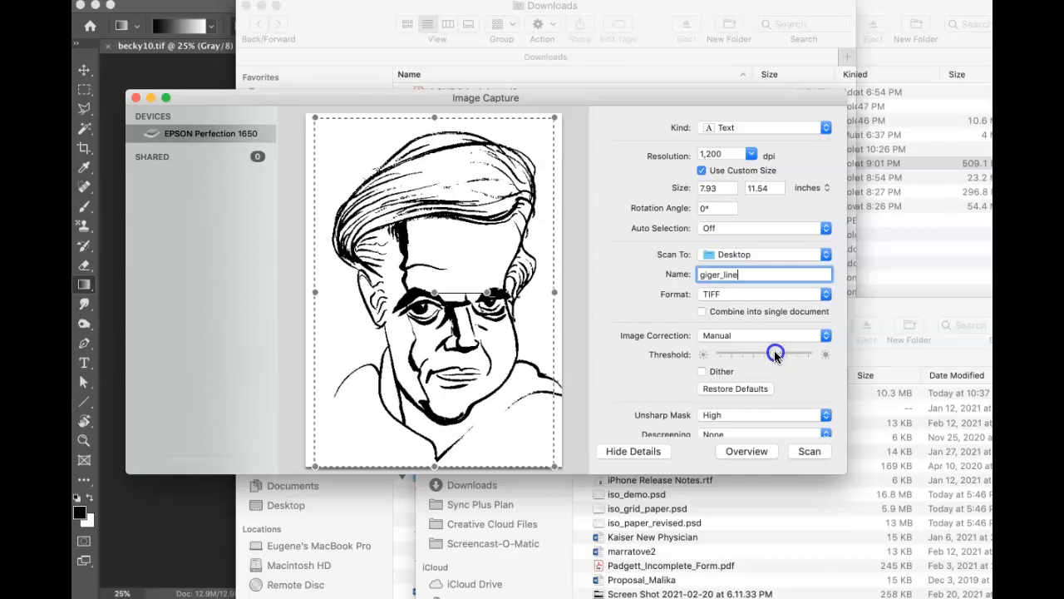
drag(774, 353, 776, 353)
mouse_move(776, 352)
mouse_down()
mouse_move(740, 354)
mouse_move(767, 352)
mouse_up()
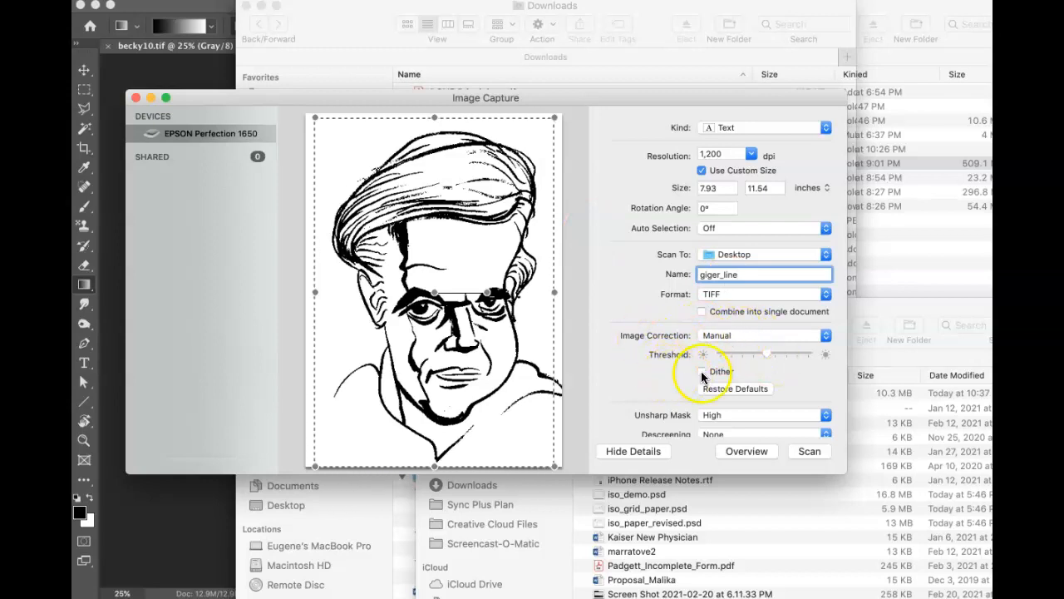
Preview the Dither effect on the portrait and switch it off again
scroll(701, 397, down, 3)
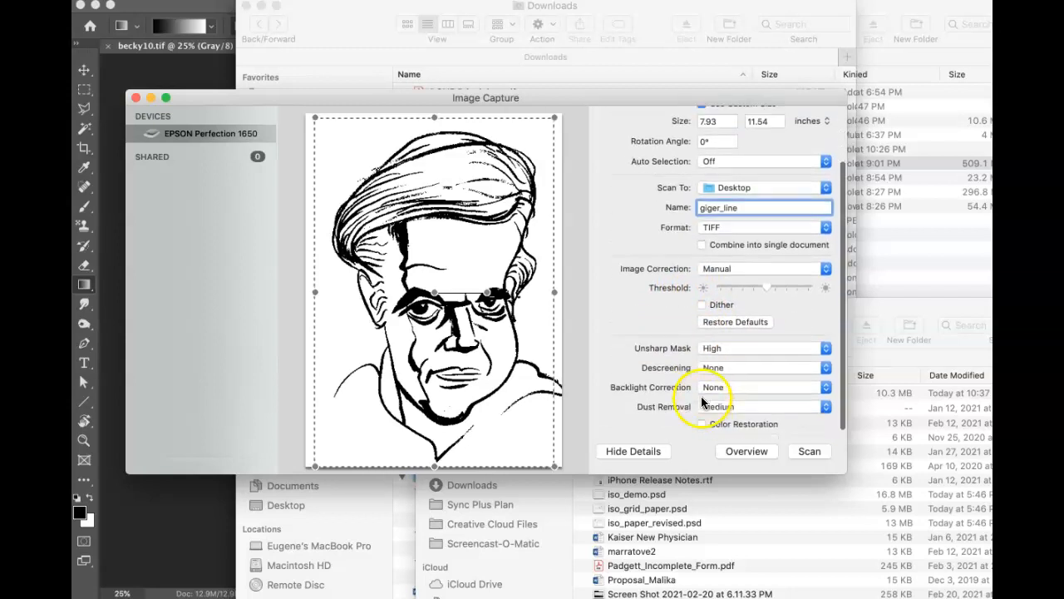
click(701, 298)
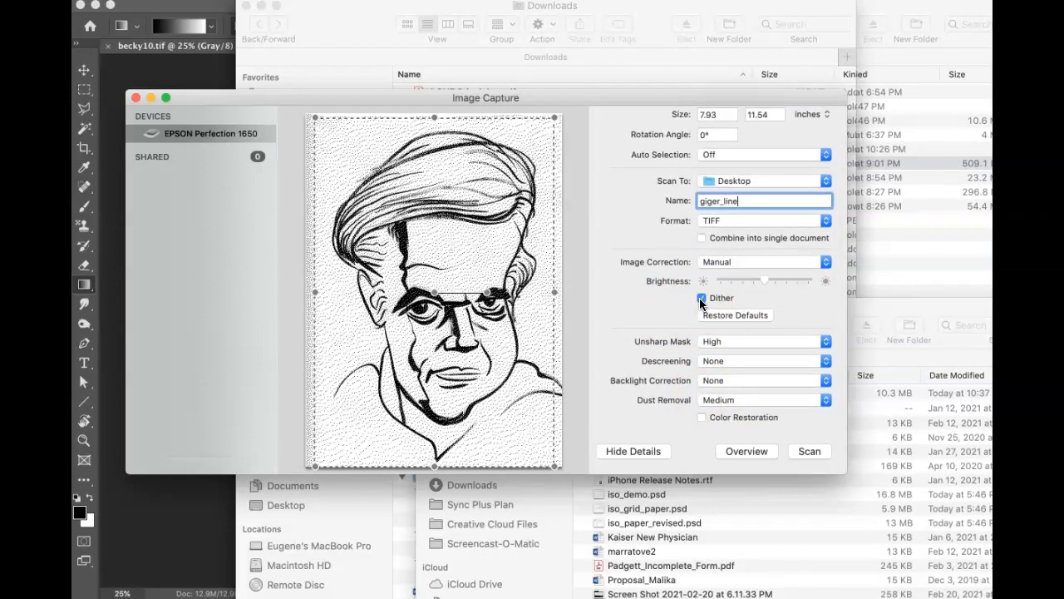
click(701, 299)
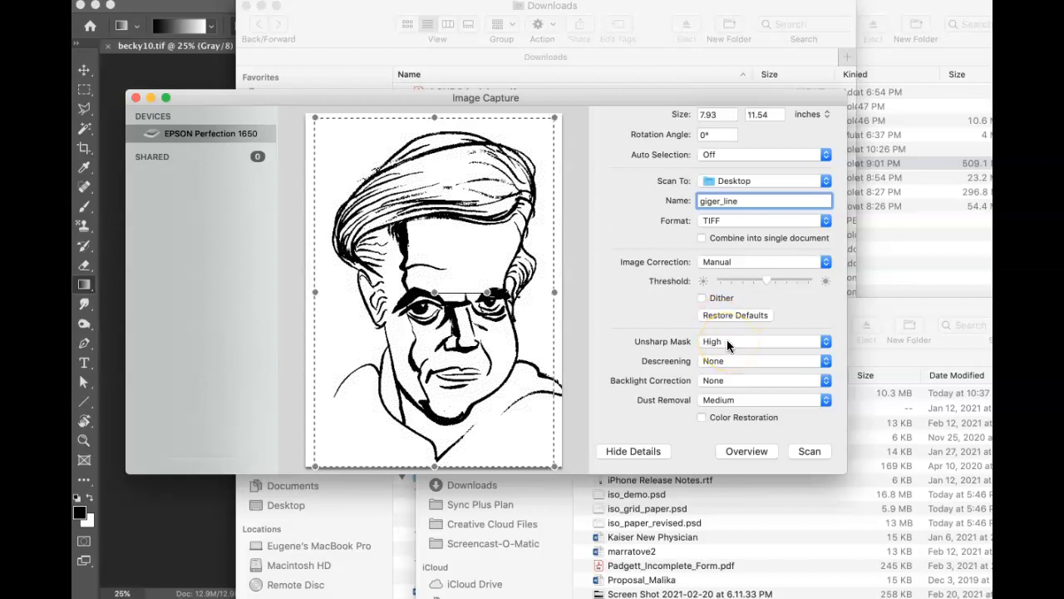
Look at the dust removal choices and leave the setting at Medium
scroll(727, 342, down, 1)
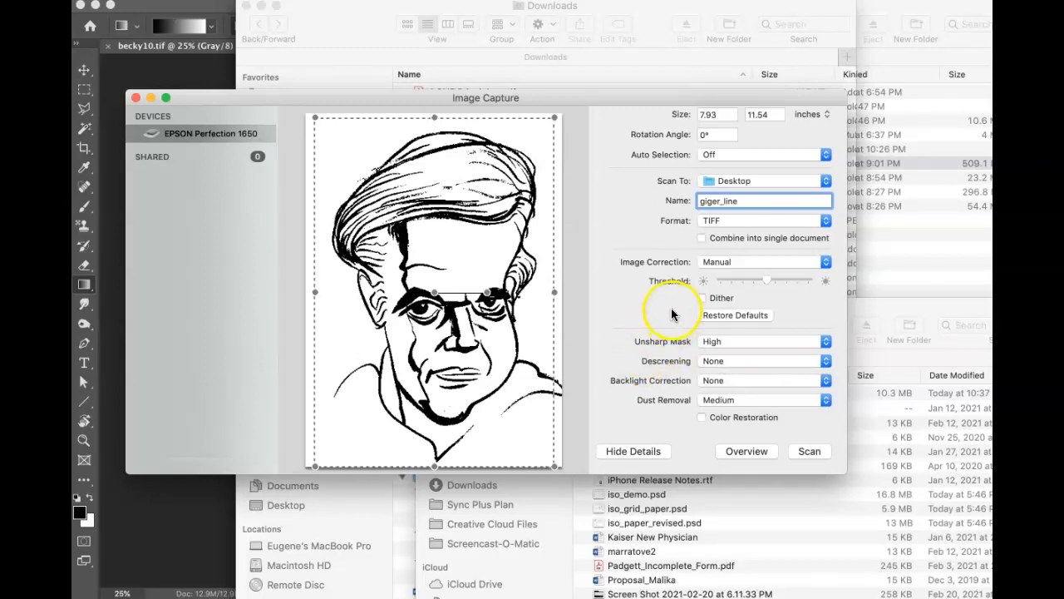
click(725, 400)
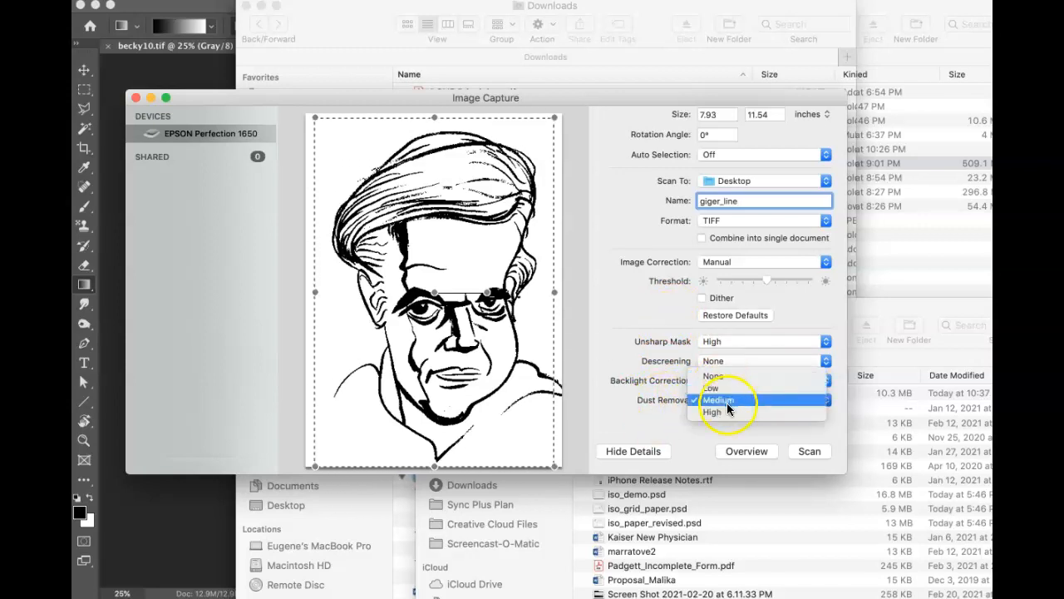
click(670, 415)
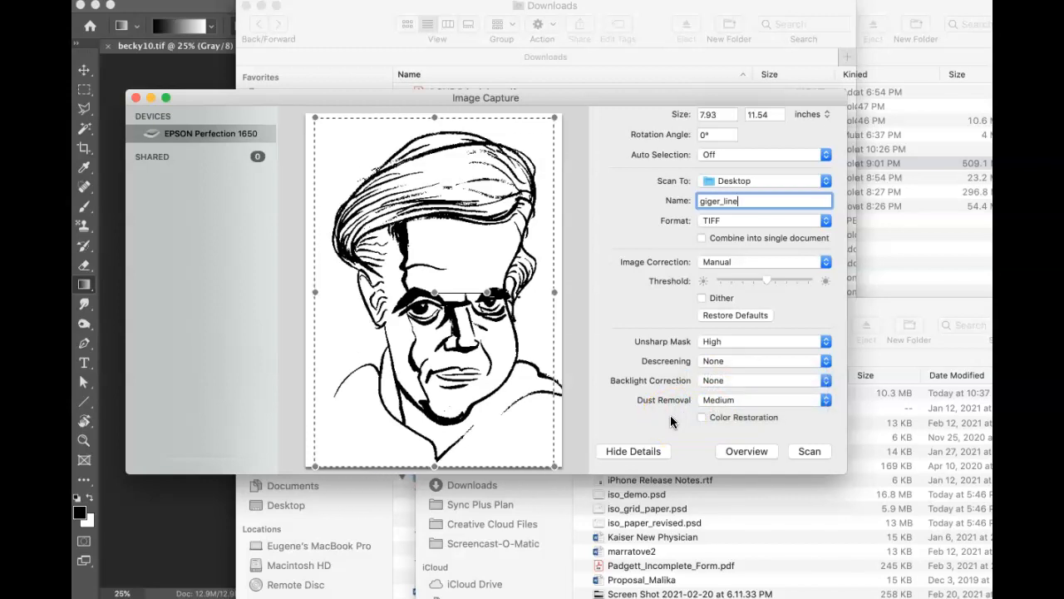
Start scanning the selected portrait area with the current settings
click(747, 451)
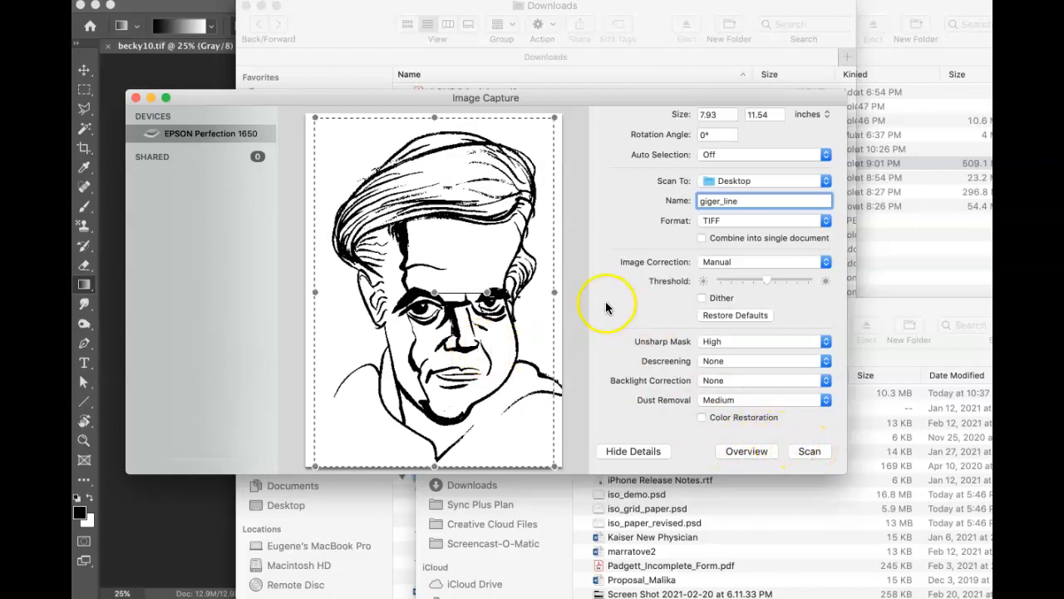
click(554, 293)
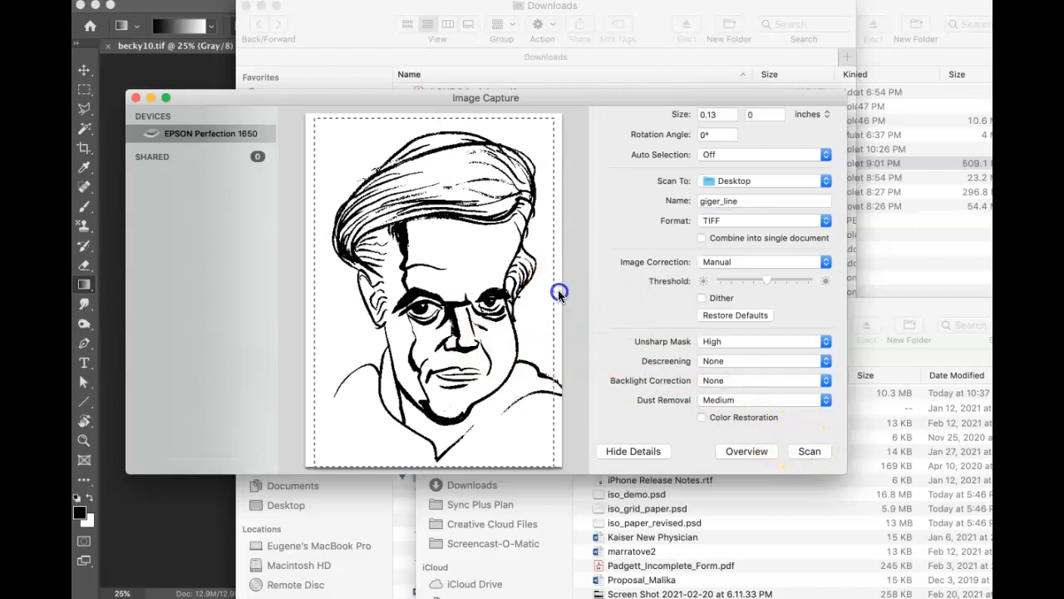
click(810, 452)
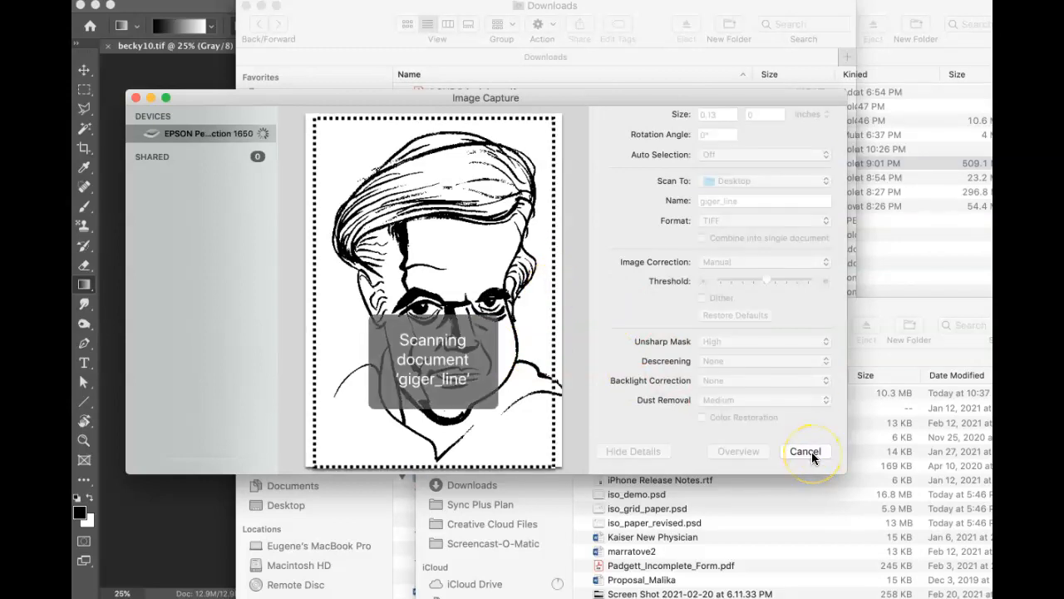